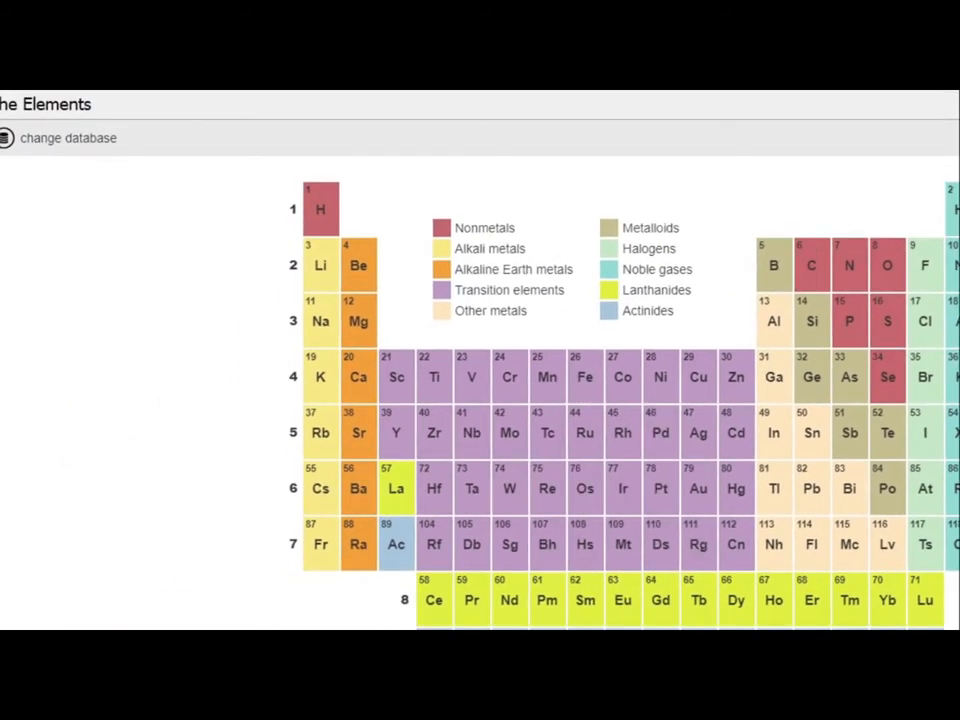
# Start a selection project in The Elements database and select from the All Elements subset
pyautogui.moveTo(959, 104)
pyautogui.mouseDown()
pyautogui.moveTo(935, 112)
pyautogui.moveTo(951, 112)
pyautogui.mouseUp()
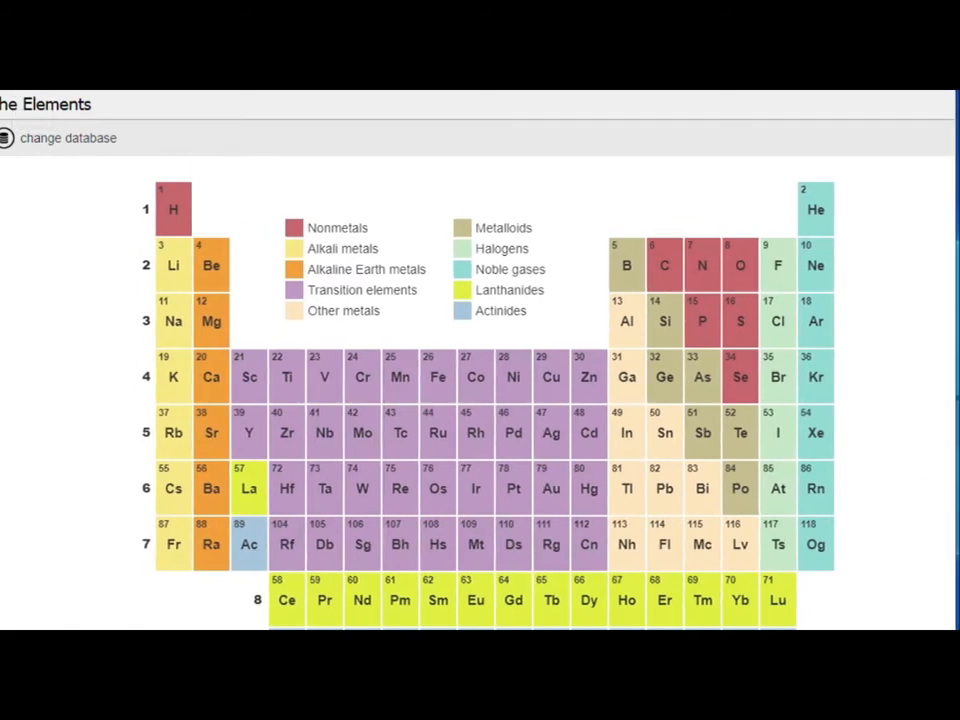
pyautogui.click(27, 76)
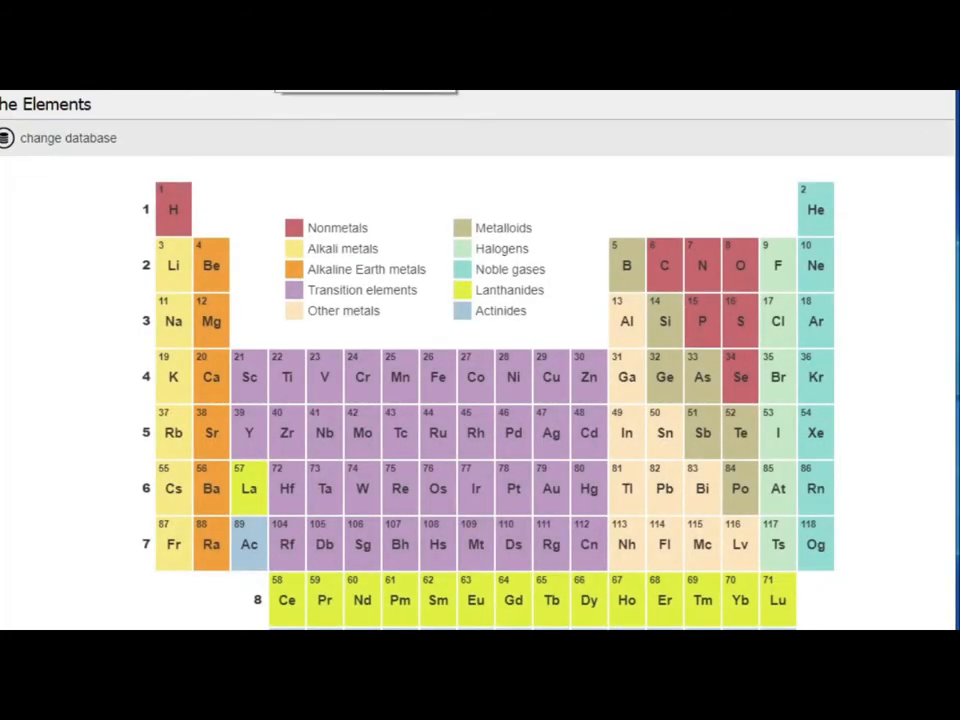
pyautogui.click(275, 74)
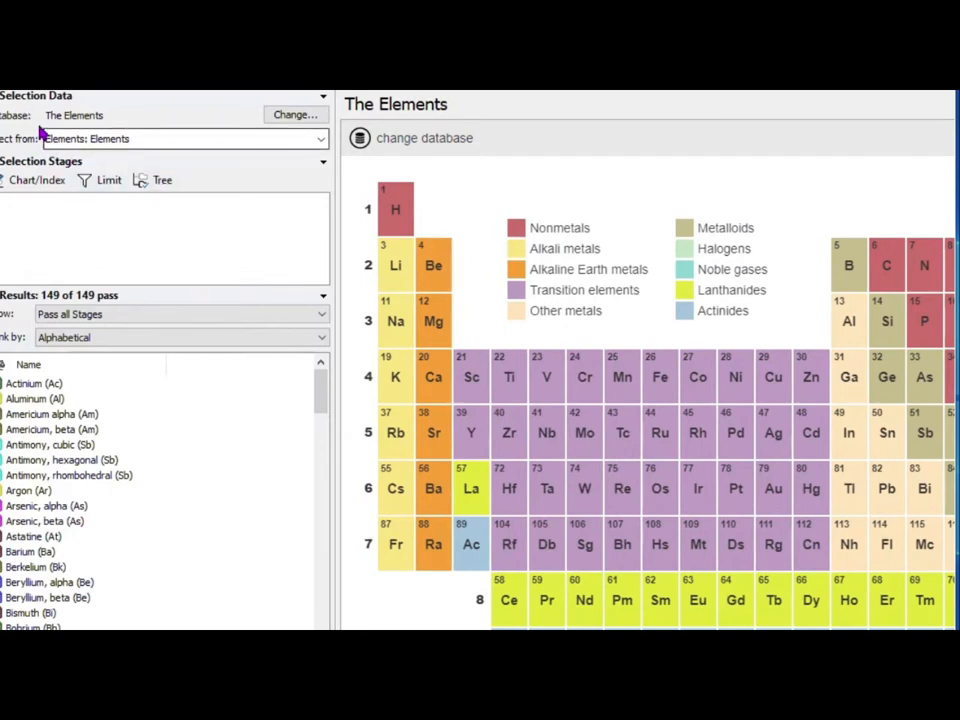
pyautogui.click(111, 141)
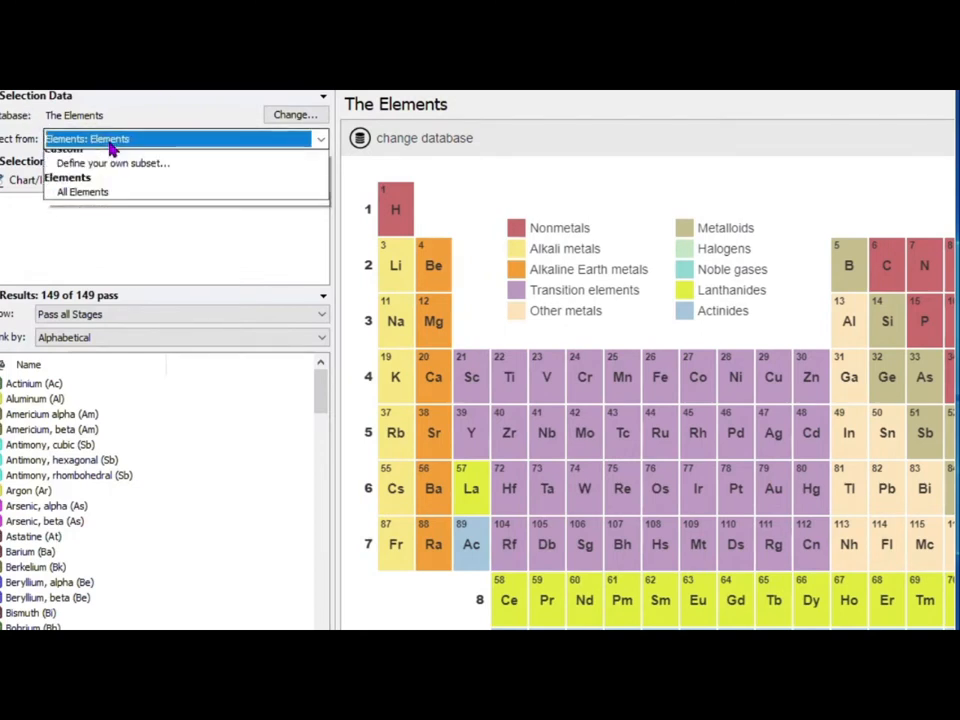
pyautogui.click(96, 193)
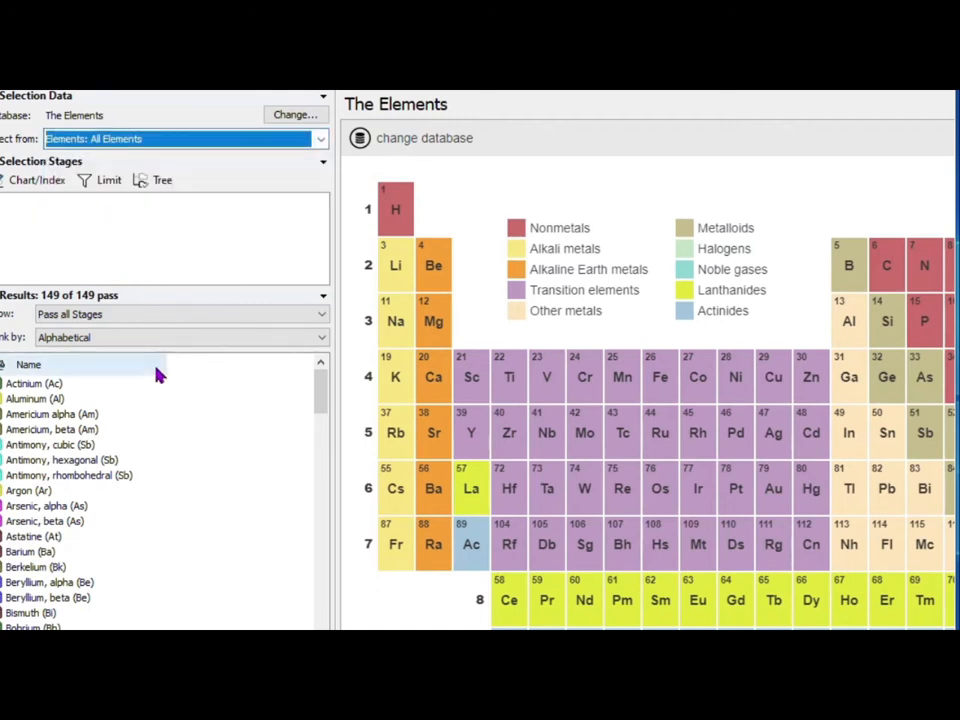
# Start a chart stage and open the advanced definition of its Y-axis, with the attributes filtered to Mechanical properties
pyautogui.click(47, 187)
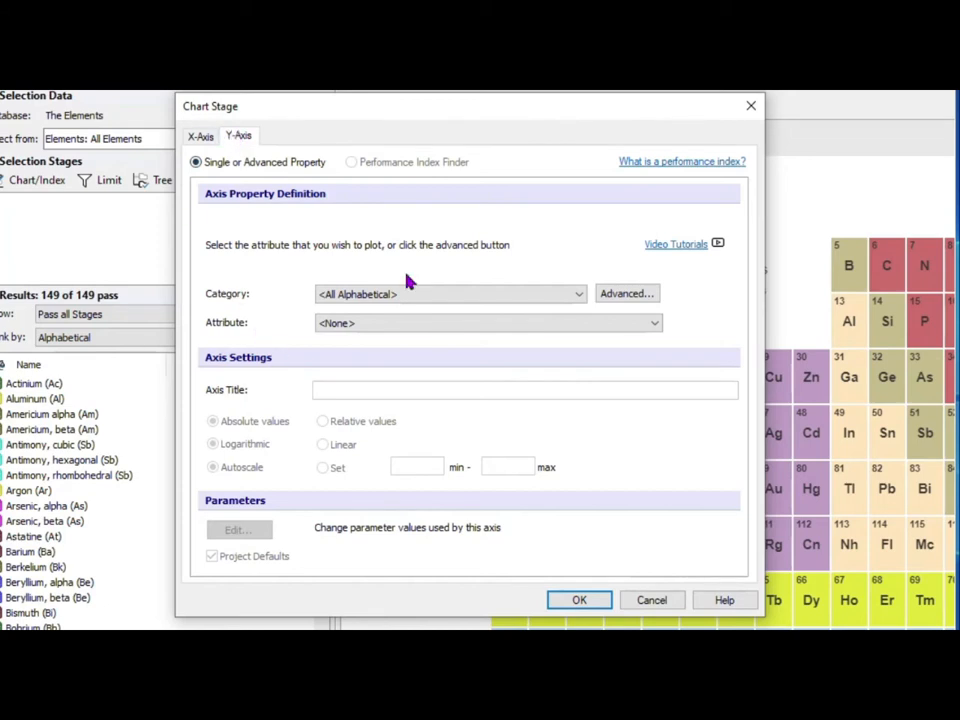
pyautogui.click(366, 323)
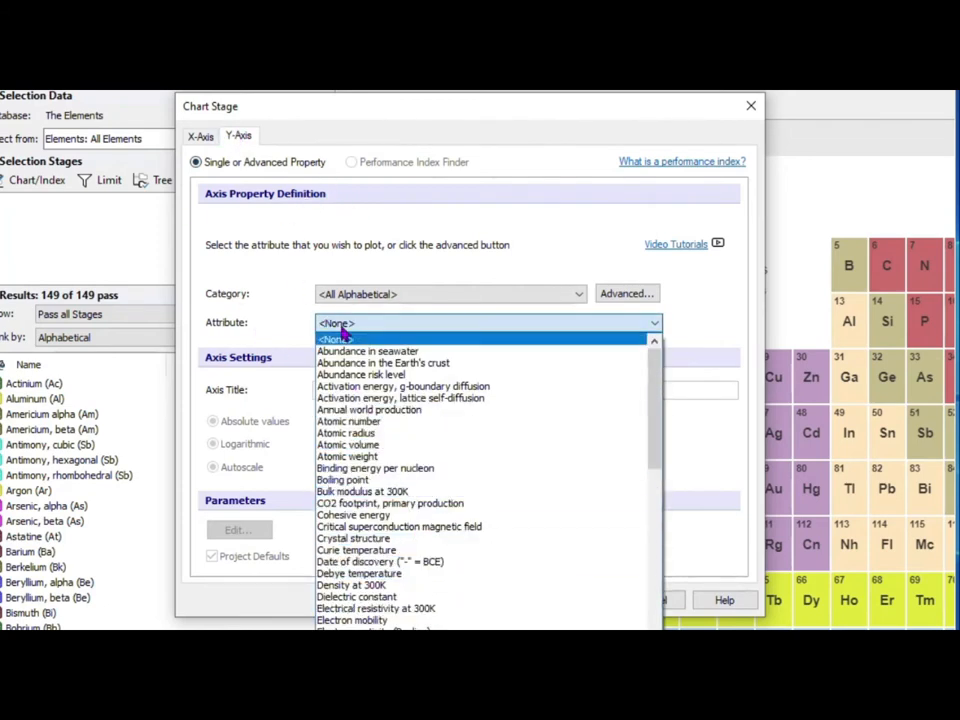
pyautogui.click(343, 328)
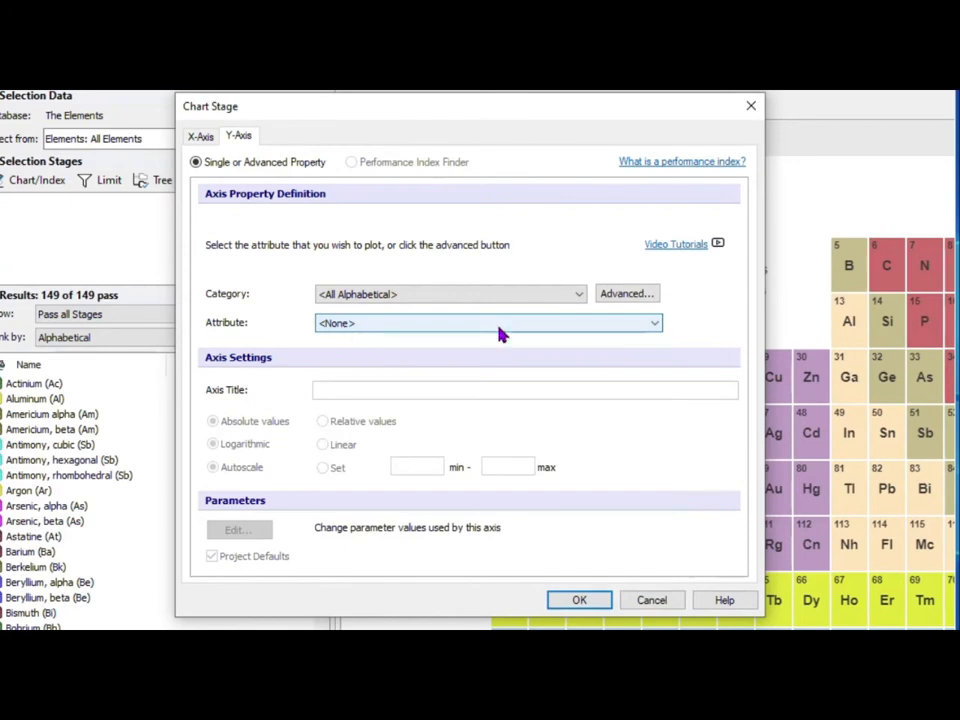
pyautogui.click(628, 294)
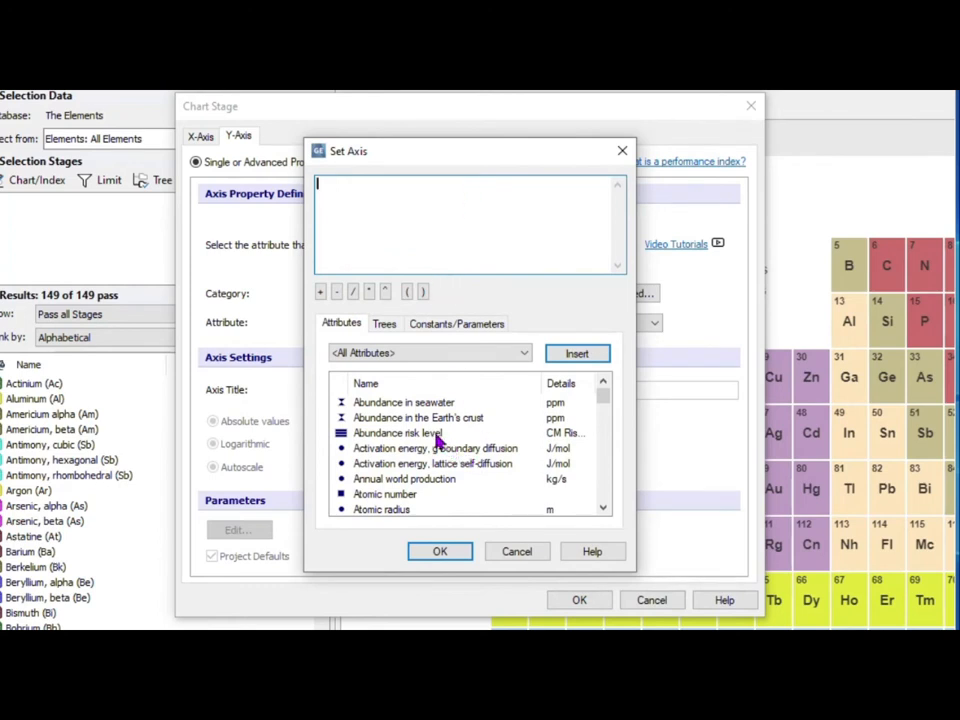
pyautogui.scroll(-2, 440, 441)
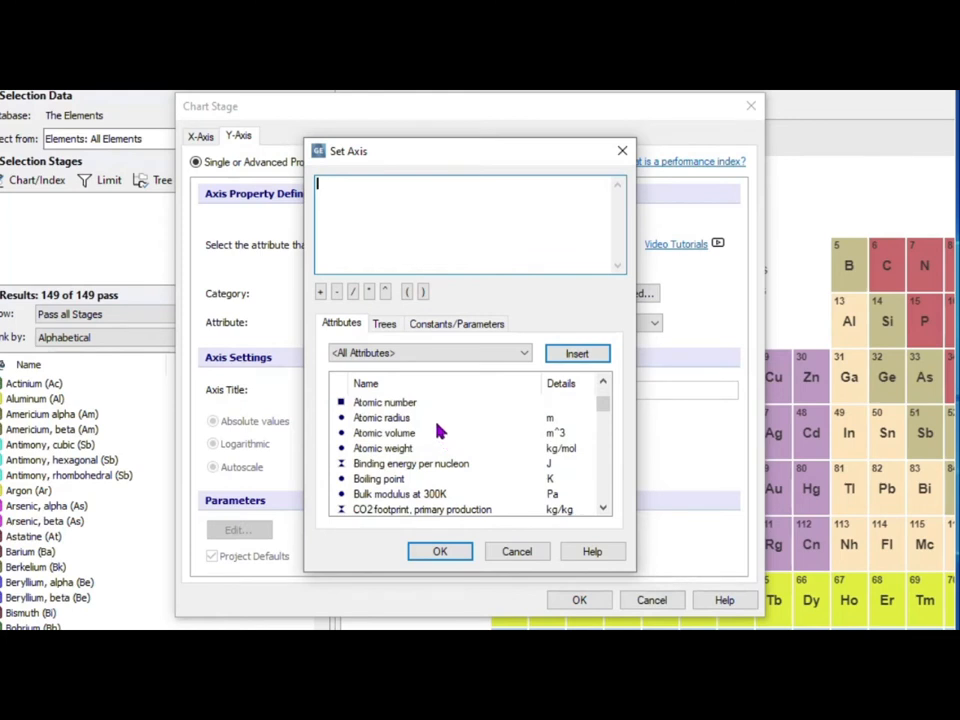
pyautogui.scroll(-10, 431, 420)
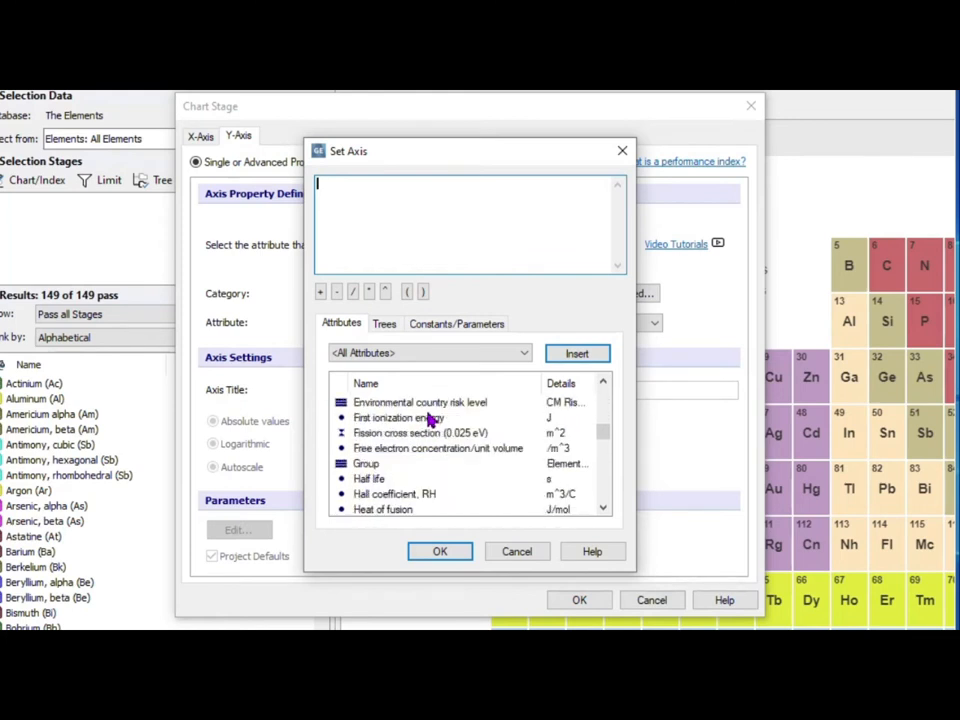
pyautogui.click(387, 353)
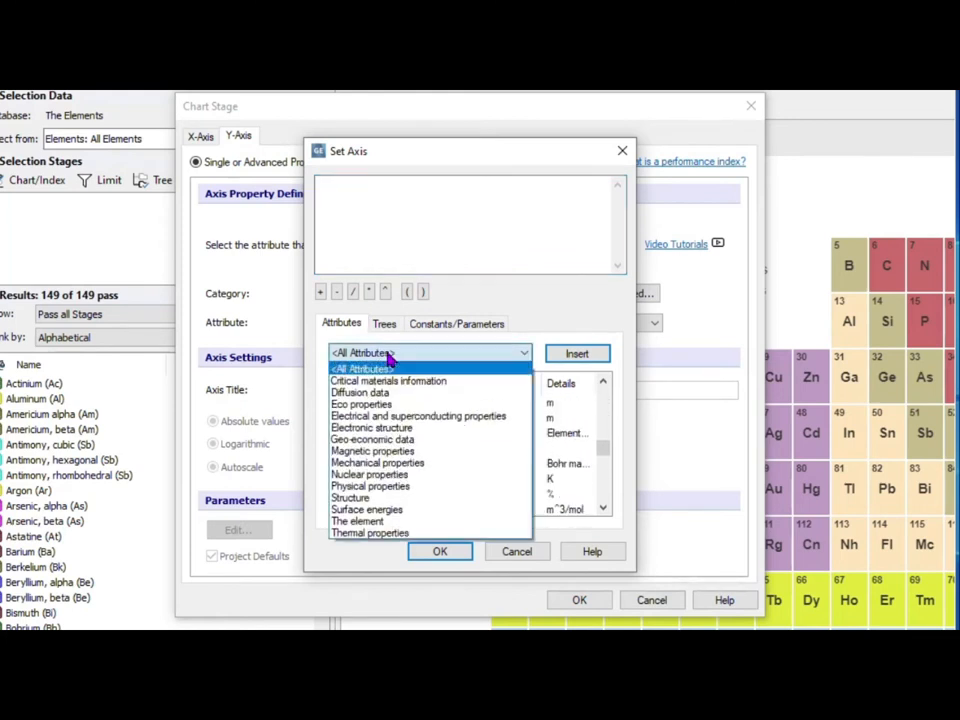
pyautogui.click(447, 463)
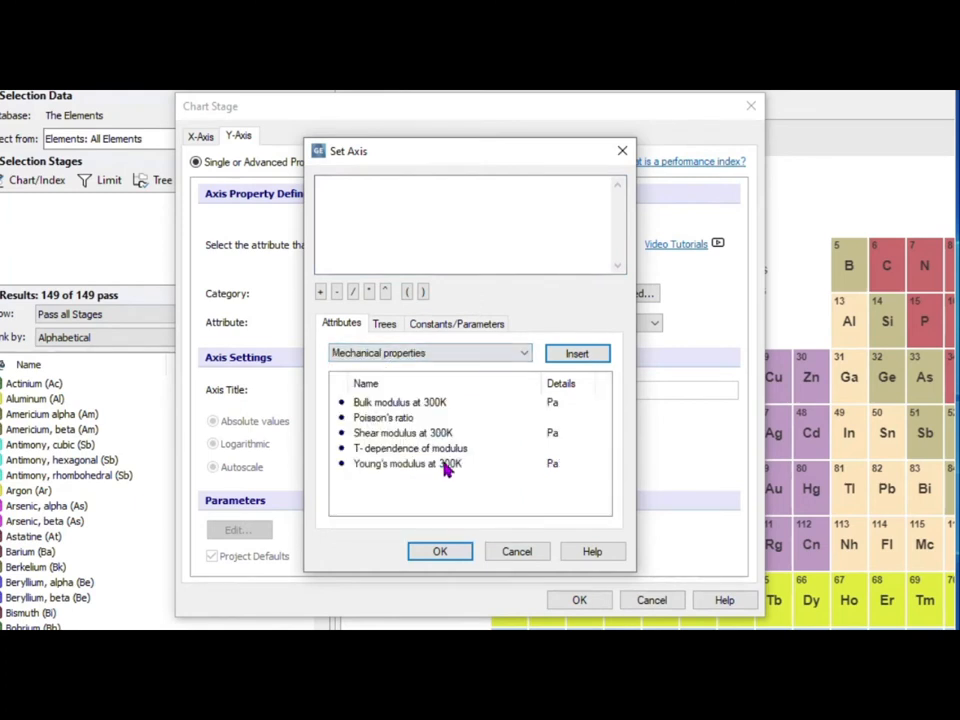
# Enter the Y-axis expression (1-[Poisson's ratio])/[Bulk modulus at 300K]
pyautogui.click(326, 193)
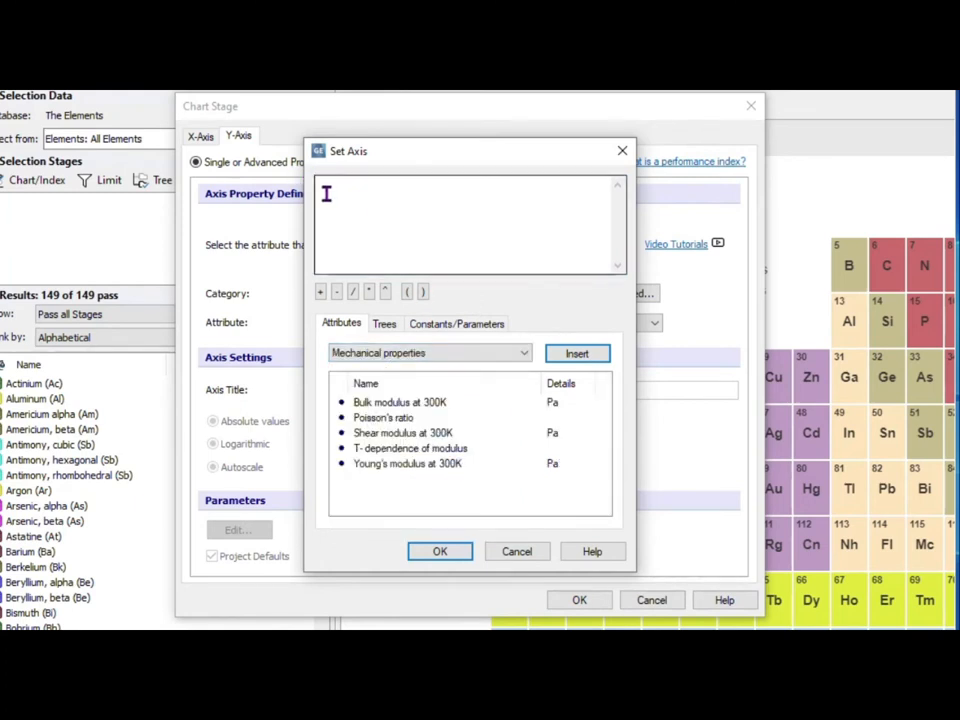
pyautogui.write('(1')
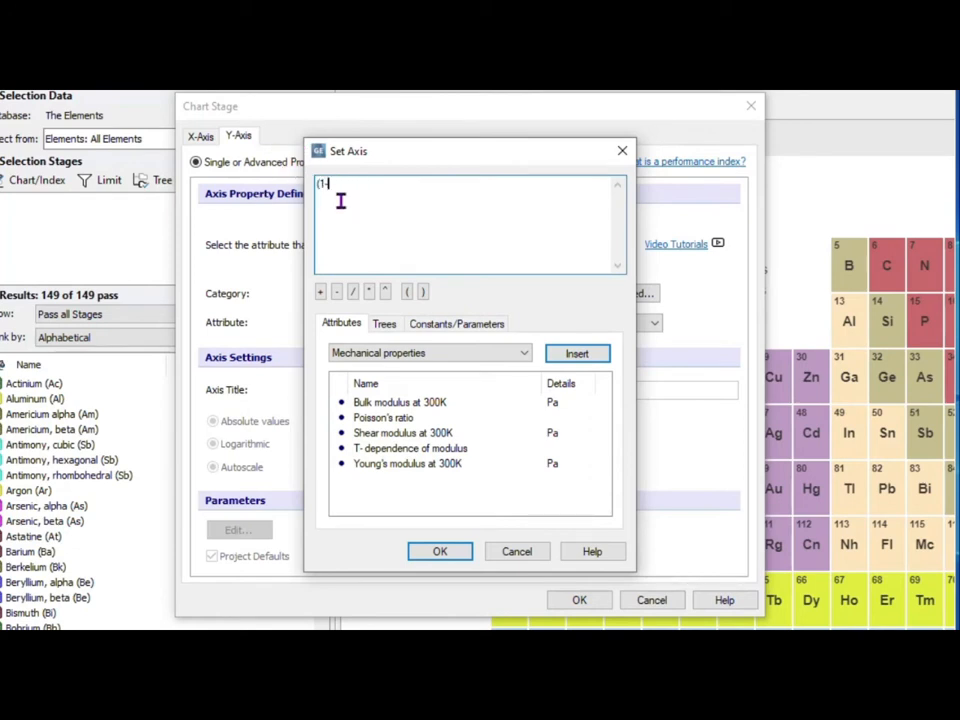
pyautogui.write('-')
pyautogui.click(385, 424)
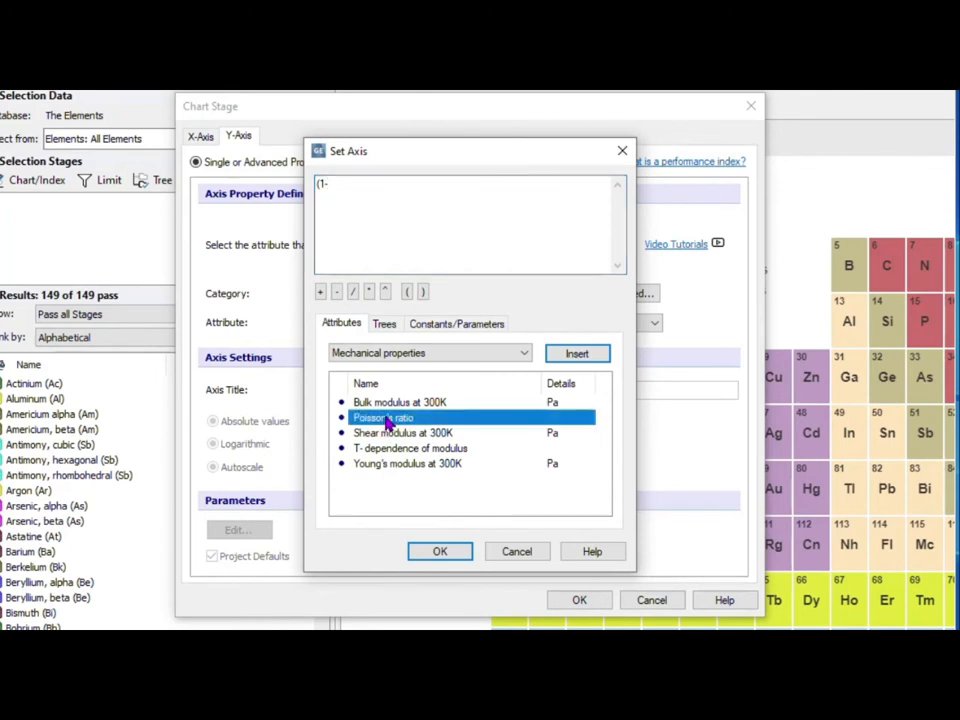
pyautogui.click(577, 356)
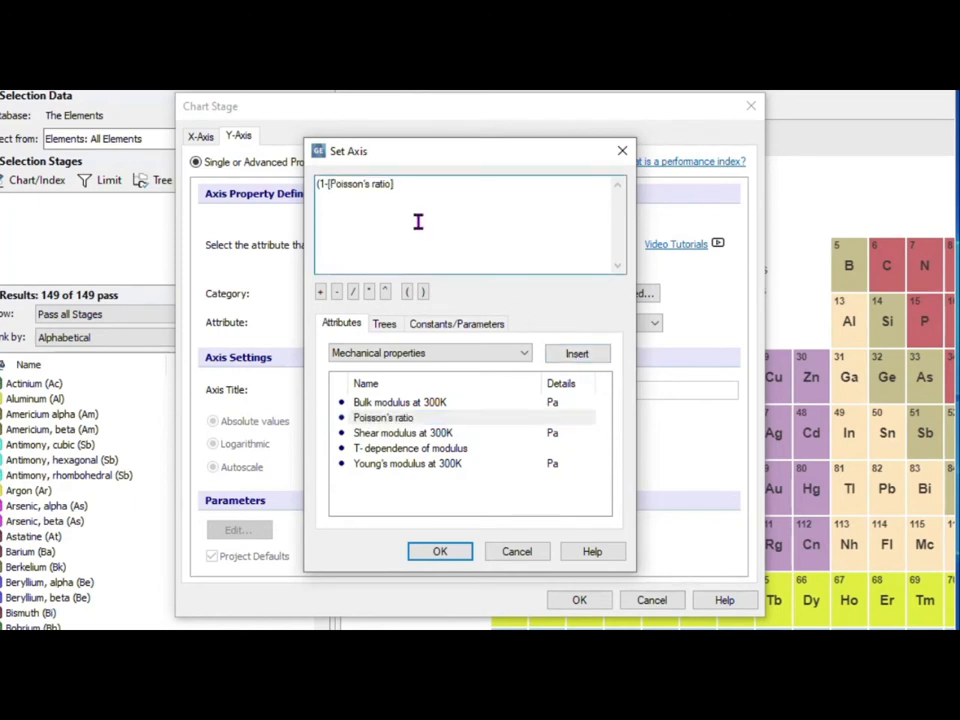
pyautogui.write(')')
pyautogui.write('/')
pyautogui.click(394, 402)
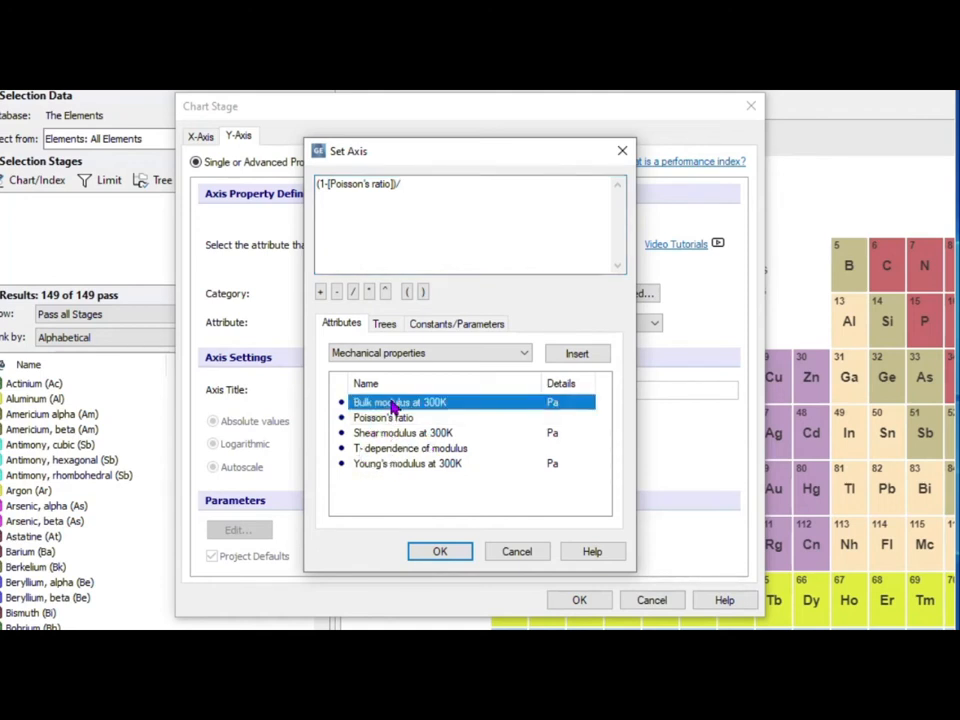
pyautogui.click(580, 358)
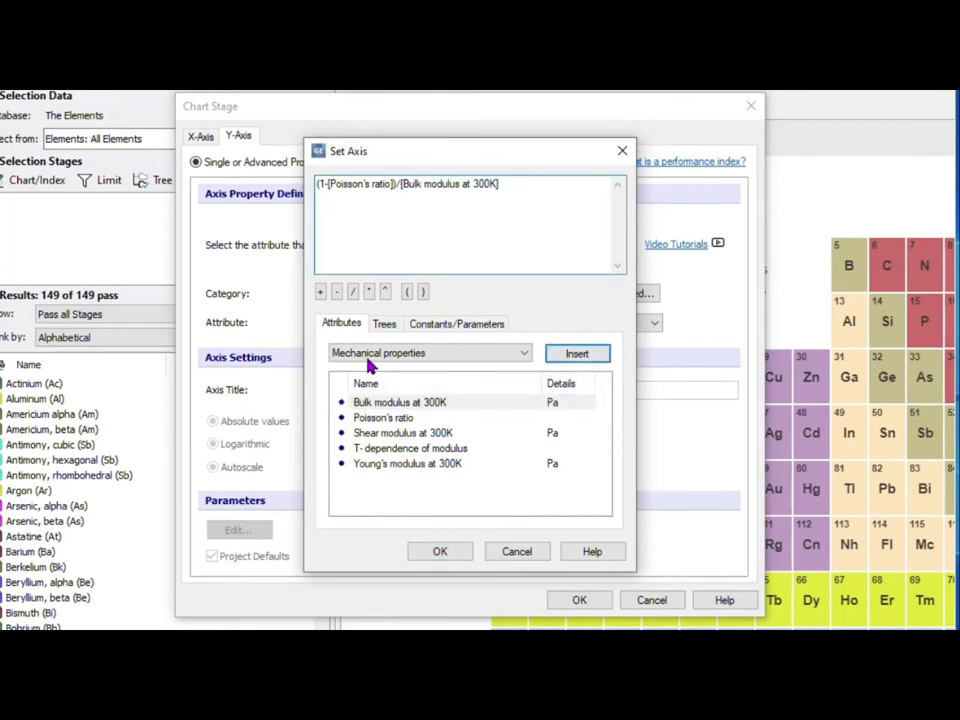
# Multiply the expression by the constant PI, inserted at its beginning as [Constant:PI]*
pyautogui.click(319, 188)
pyautogui.click(455, 325)
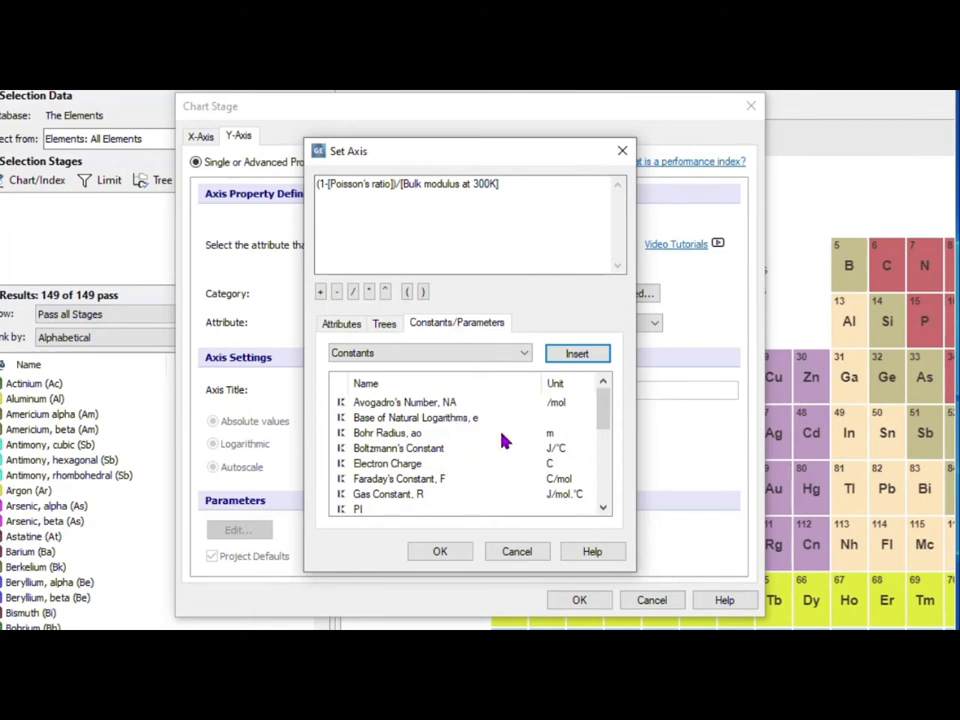
pyautogui.scroll(-2, 390, 448)
pyautogui.click(360, 419)
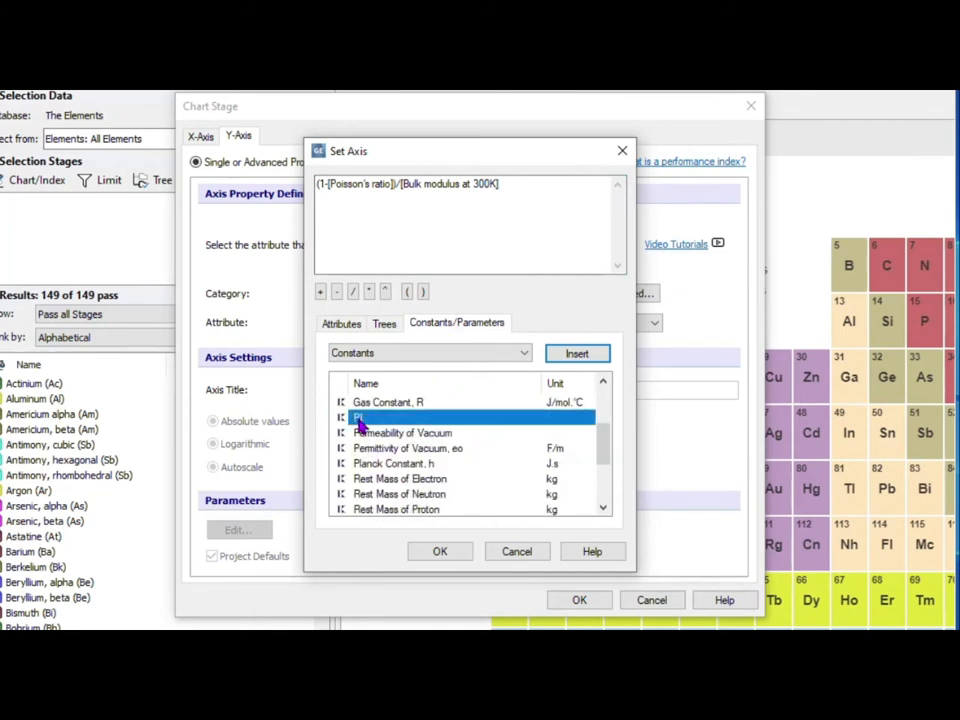
pyautogui.click(584, 355)
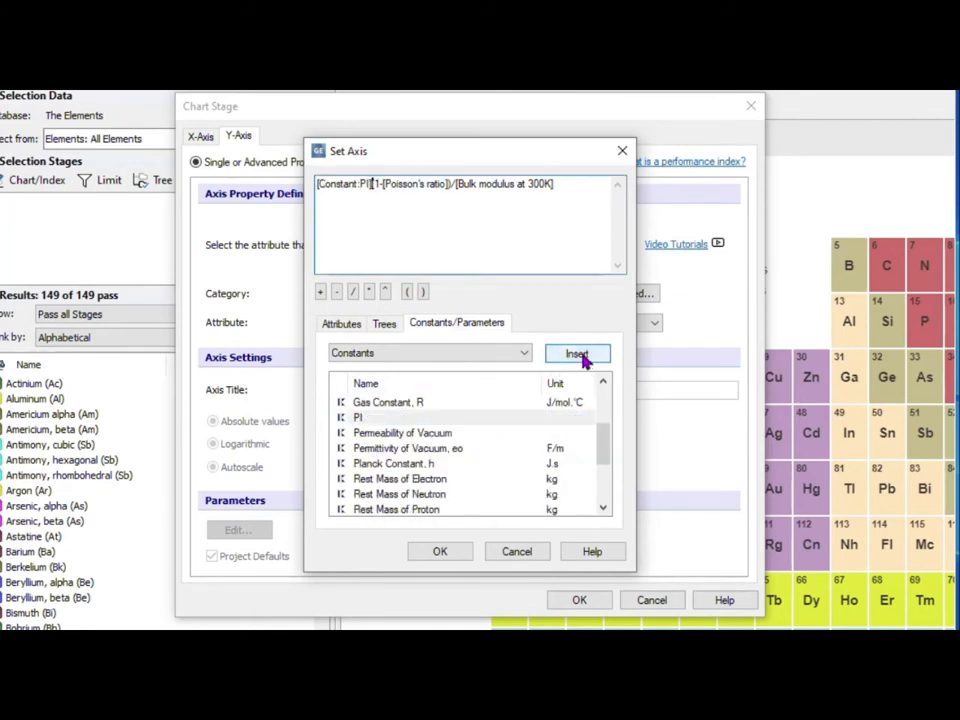
pyautogui.write('*')
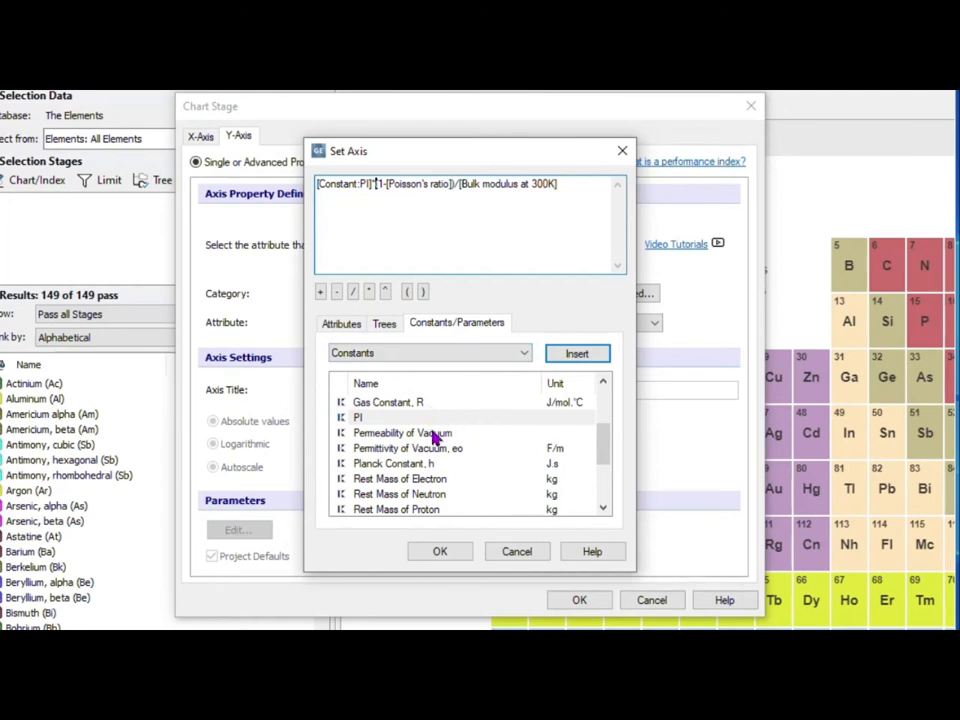
# Examine the available constants, including Base of Natural Logarithms, Gas Constant and Boltzmann's Constant
pyautogui.scroll(2, 432, 445)
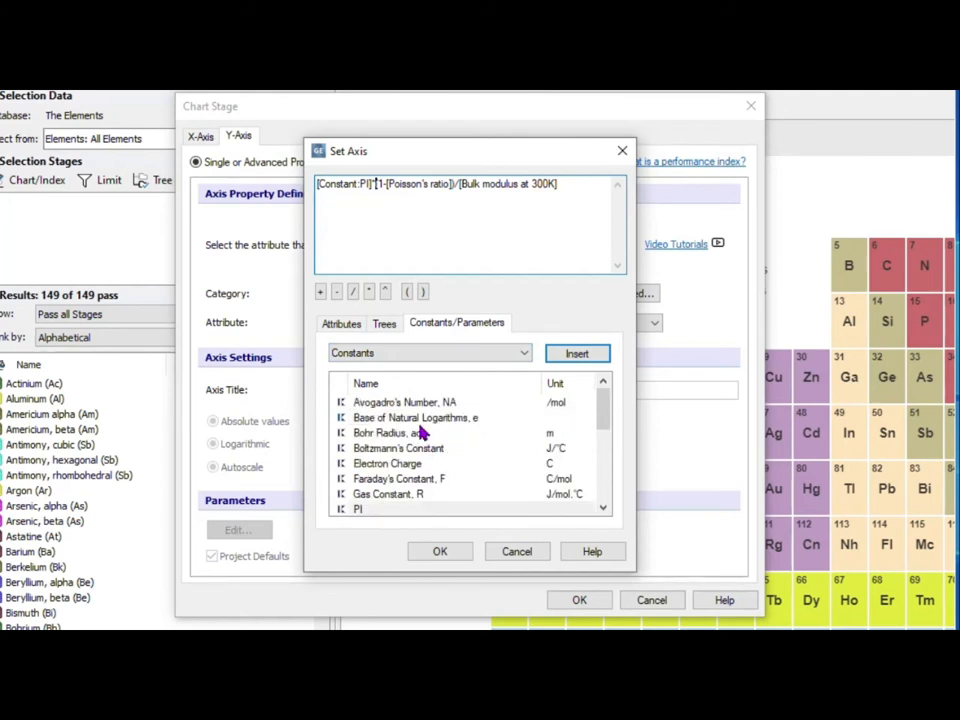
pyautogui.click(408, 418)
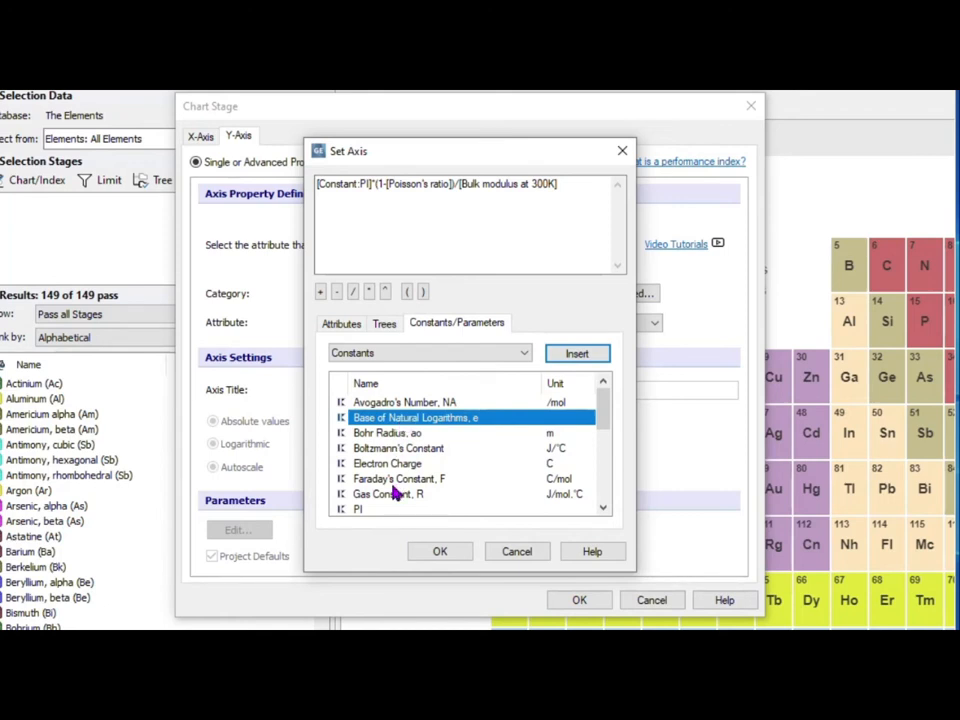
pyautogui.scroll(-1, 396, 491)
pyautogui.click(385, 451)
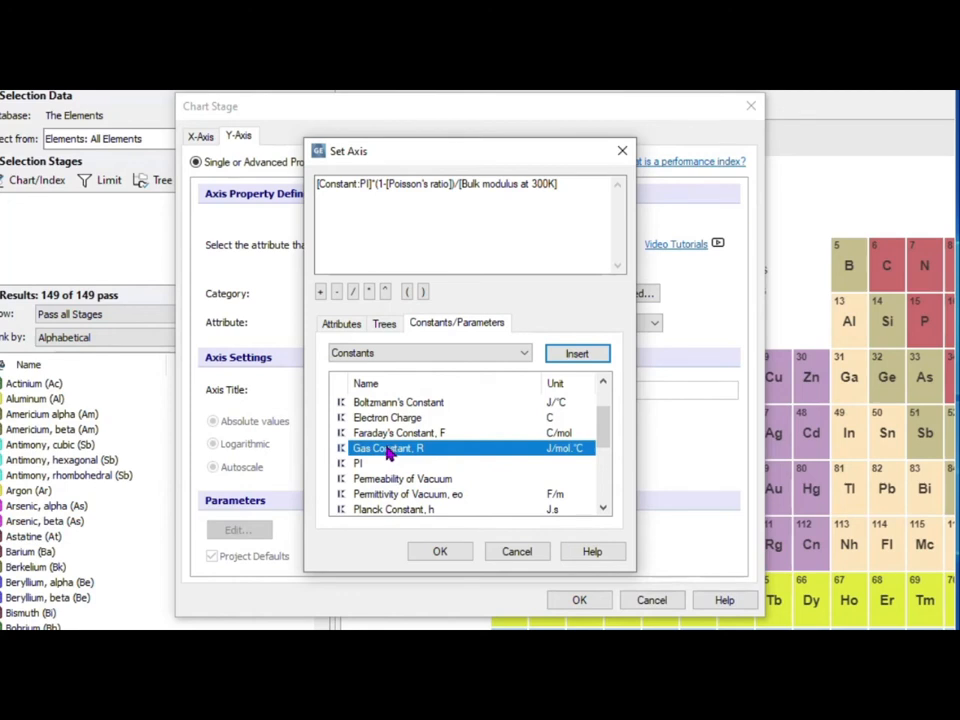
pyautogui.click(386, 403)
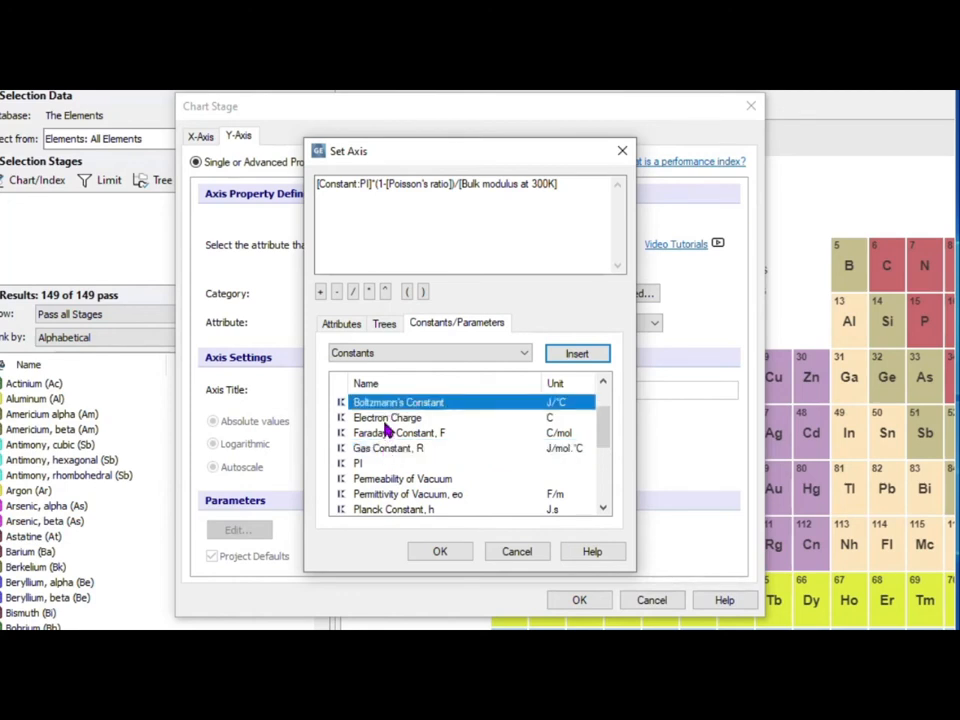
pyautogui.scroll(1, 386, 425)
pyautogui.scroll(-5, 395, 430)
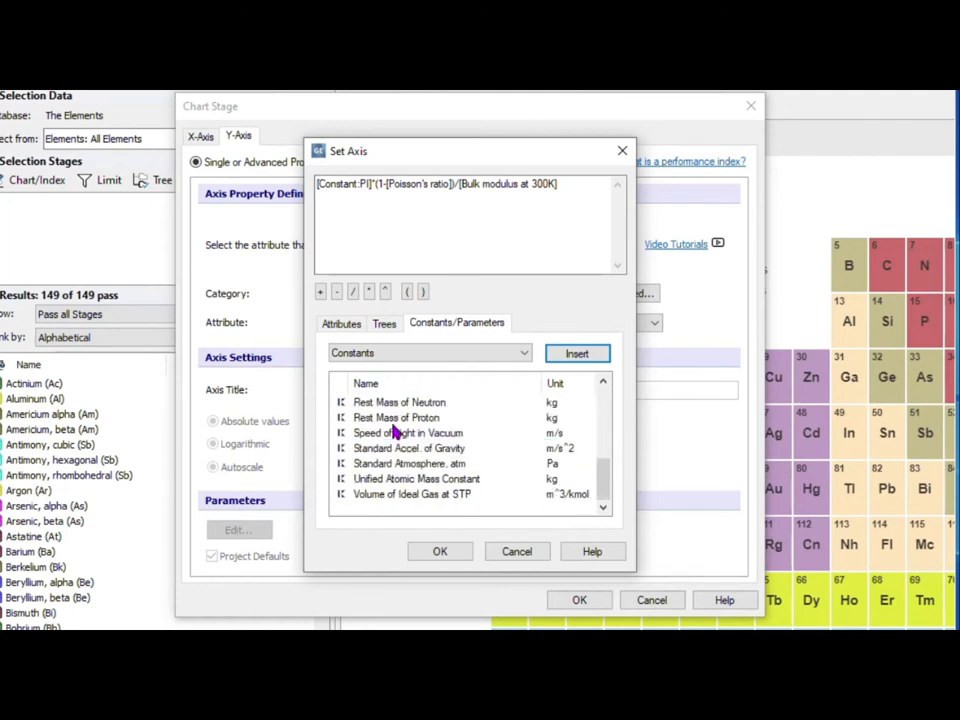
pyautogui.scroll(5, 393, 432)
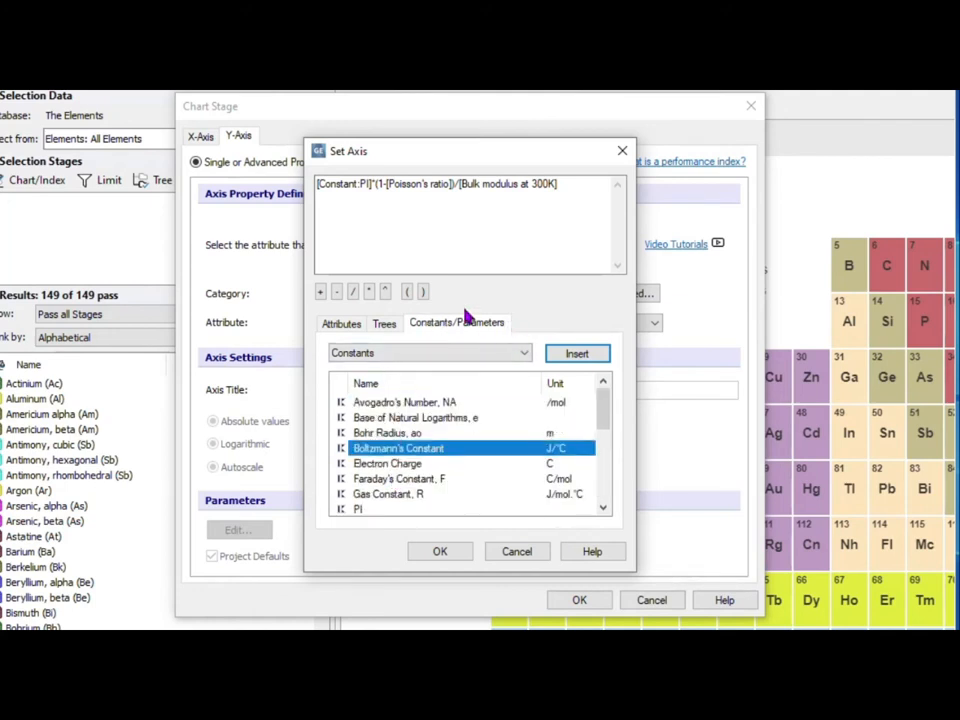
# Try inserting Bulk modulus at 300K after the PI constant, and delete it from the expression again
pyautogui.click(333, 326)
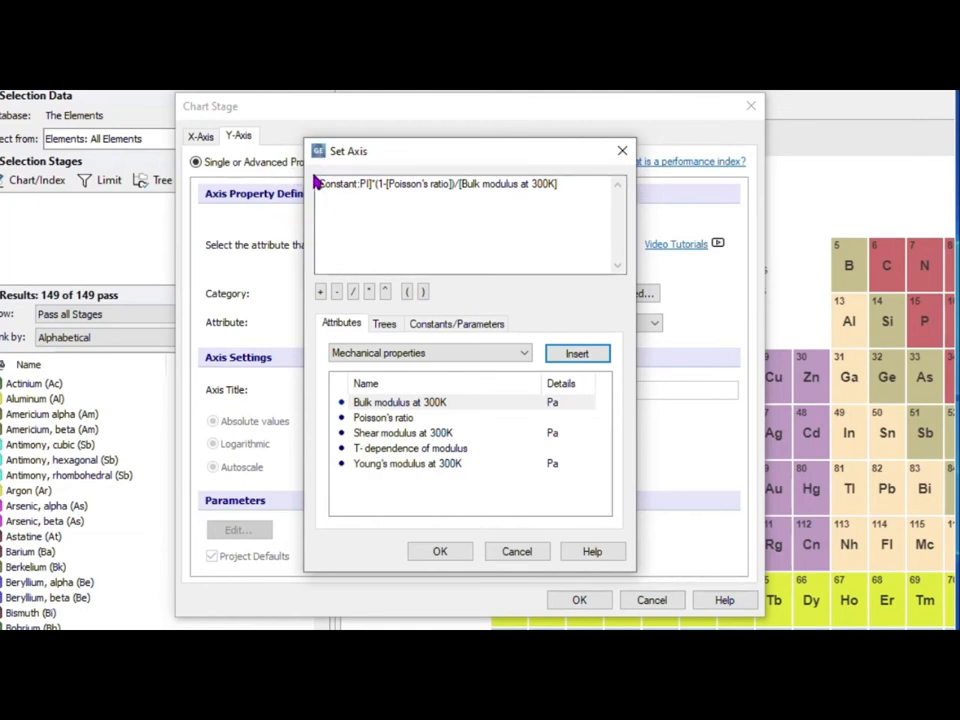
pyautogui.click(588, 362)
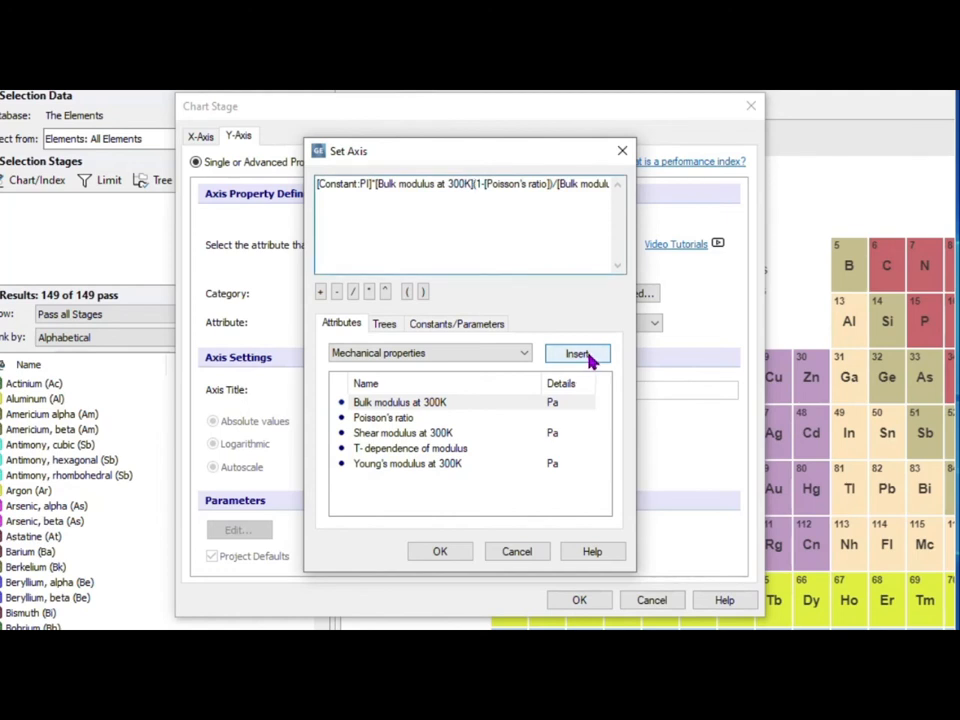
pyautogui.press('BackSpace')
pyautogui.press('BackSpace')
pyautogui.press('BackSpace')
pyautogui.press('BackSpace')
pyautogui.press('BackSpace')
pyautogui.press('BackSpace')
pyautogui.press('BackSpace')
pyautogui.press('BackSpace')
pyautogui.press('BackSpace')
pyautogui.press('BackSpace')
pyautogui.press('BackSpace')
pyautogui.press('BackSpace')
pyautogui.press('BackSpace')
pyautogui.press('BackSpace')
pyautogui.press('BackSpace')
pyautogui.press('BackSpace')
pyautogui.press('BackSpace')
pyautogui.press('BackSpace')
pyautogui.press('BackSpace')
pyautogui.press('BackSpace')
pyautogui.press('BackSpace')
pyautogui.press('BackSpace')
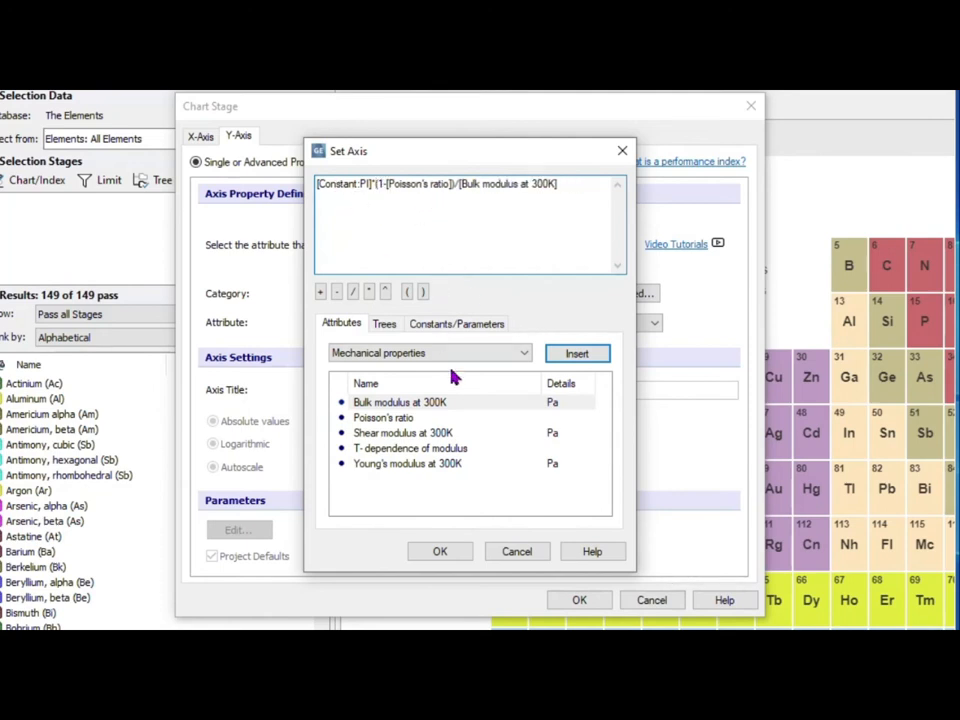
# Apply the advanced expression to the Y-axis and plot the chart stage
pyautogui.click(440, 553)
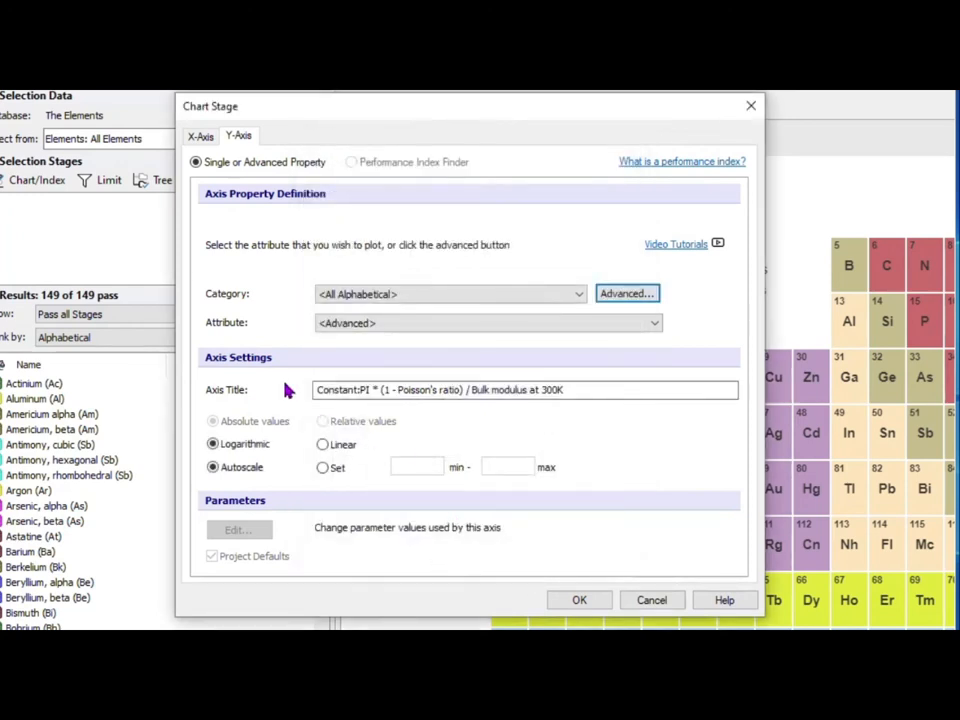
pyautogui.click(316, 391)
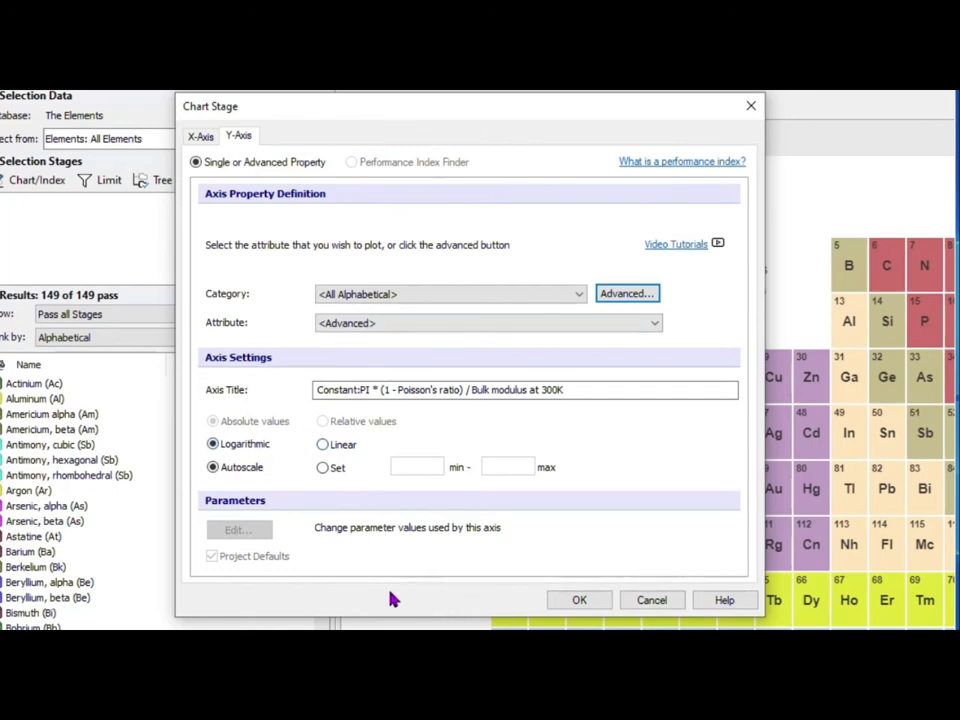
pyautogui.click(579, 602)
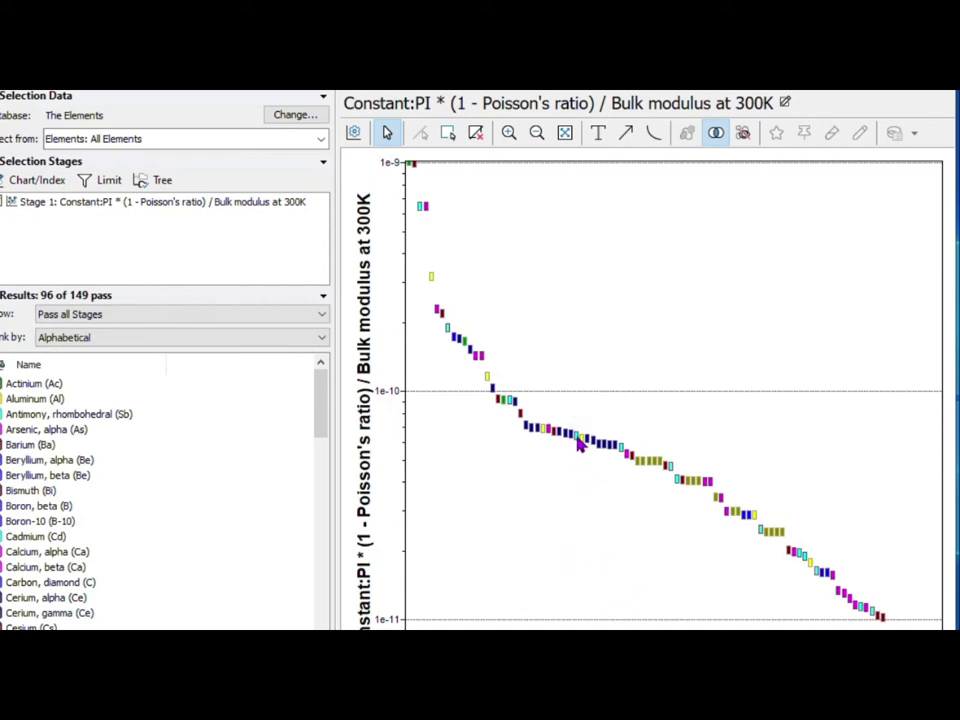
# Label the Aluminum (Al) data point on the chart and place its label above and to the right of the point
pyautogui.moveTo(578, 444)
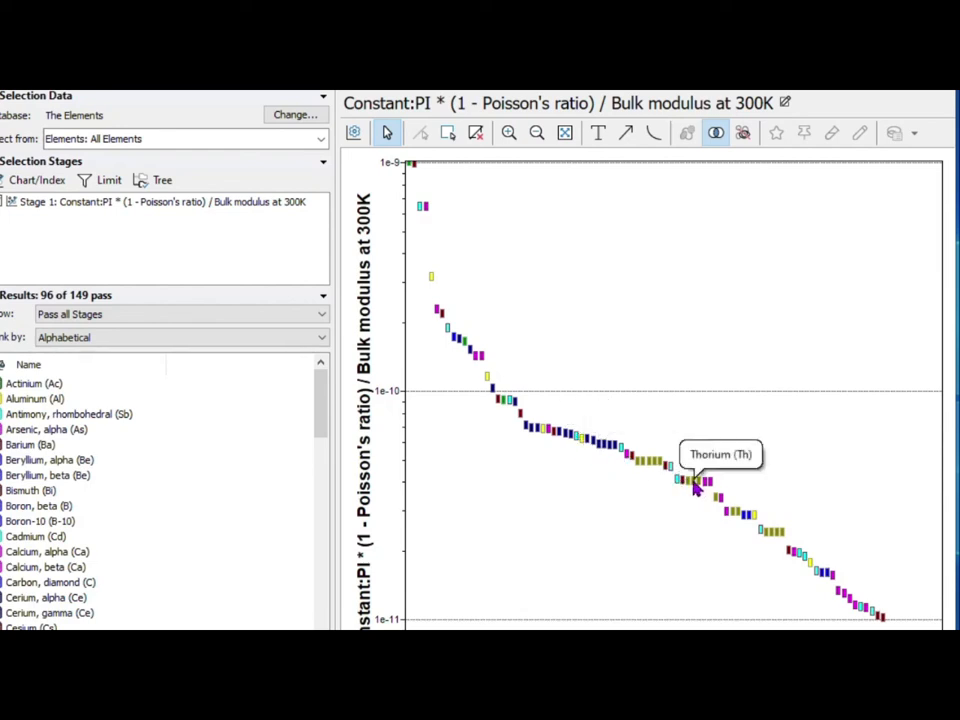
pyautogui.click(755, 520)
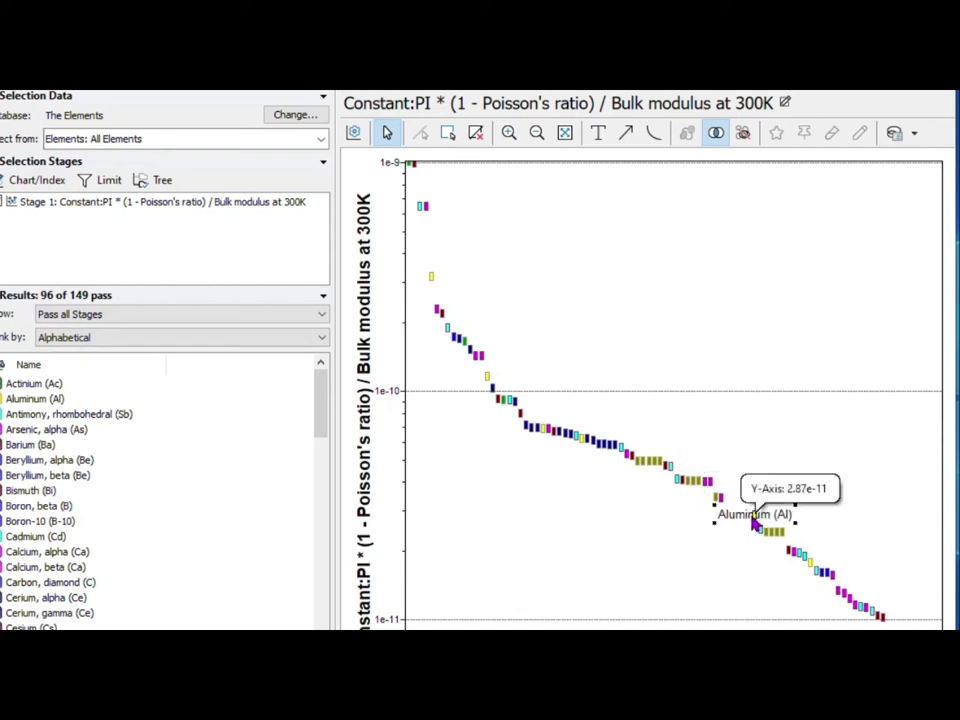
pyautogui.moveTo(809, 452); pyautogui.dragTo(810, 451)
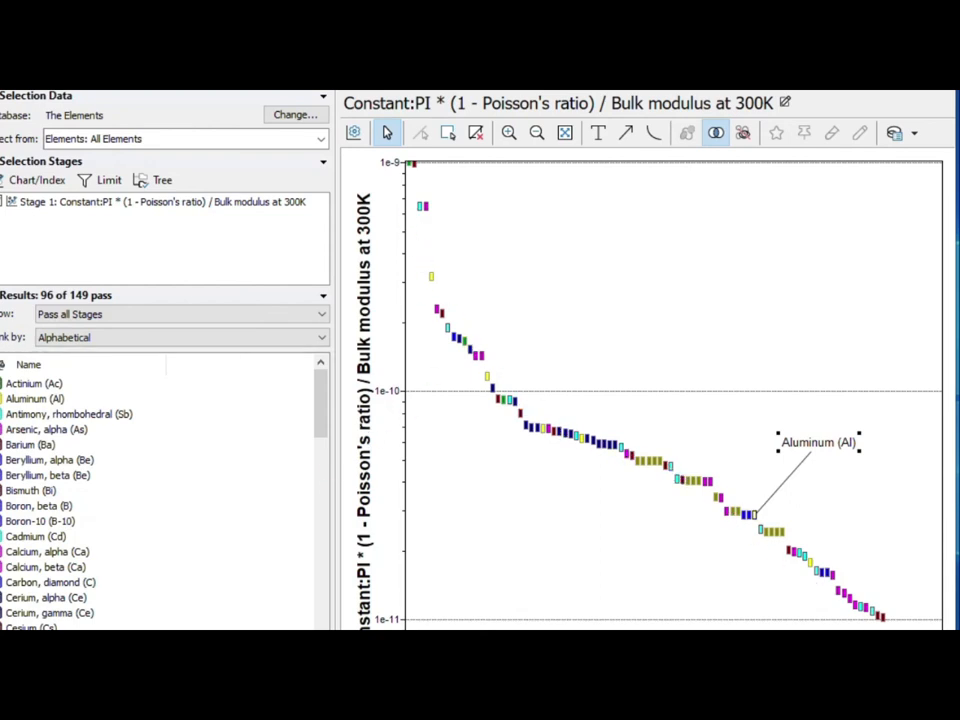
# Label Iron, alpha (Fe) from the results list and place its label in the empty chart area above its data point
pyautogui.scroll(-6, 77, 566)
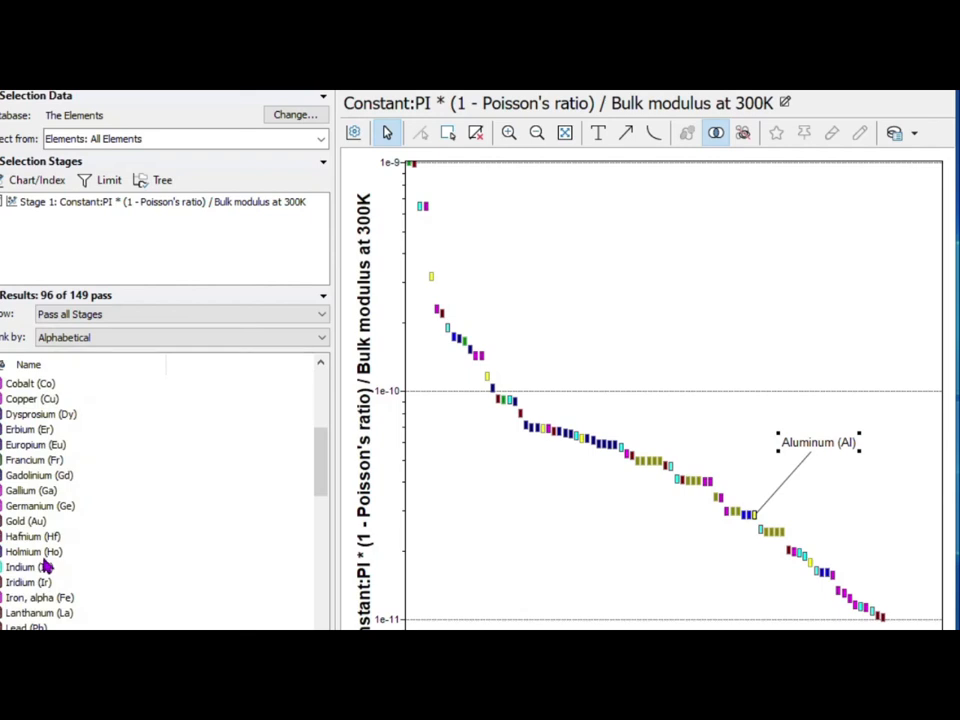
pyautogui.scroll(-2, 62, 490)
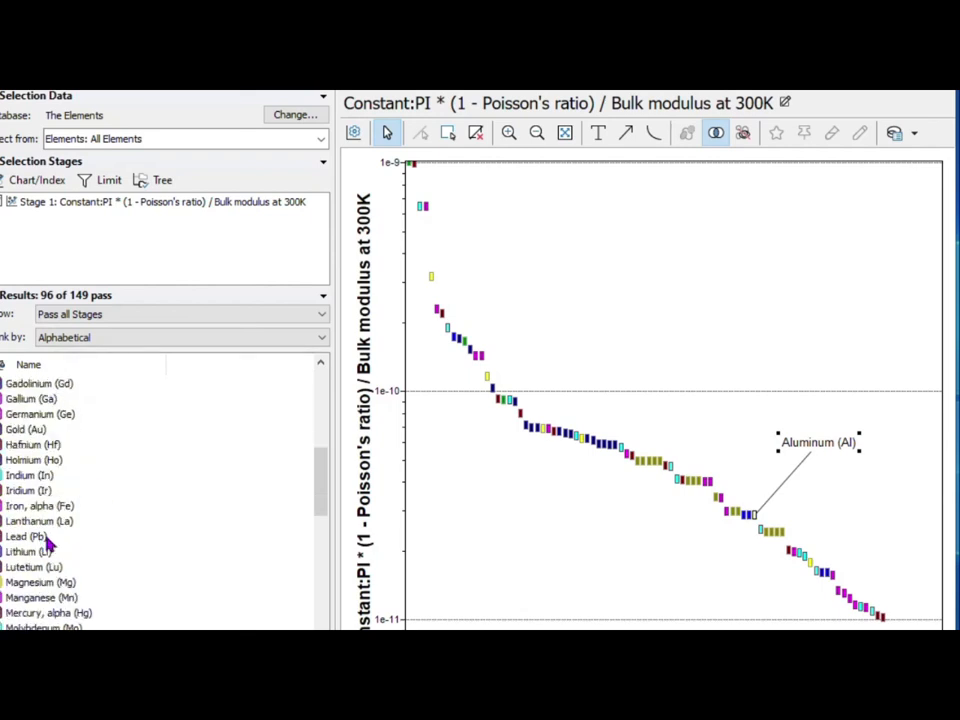
pyautogui.click(34, 507)
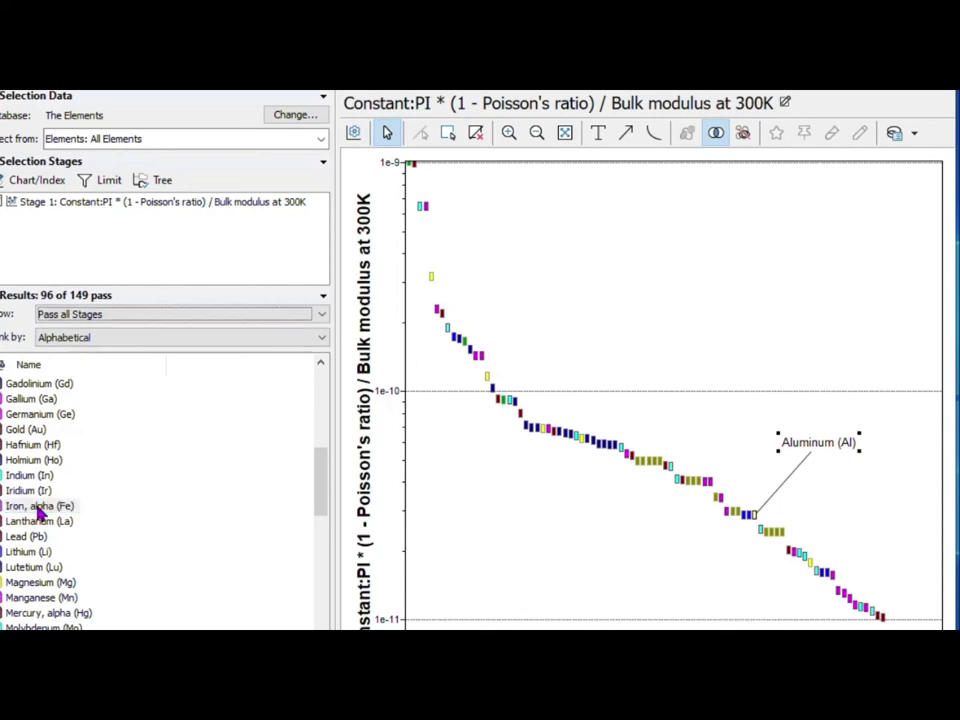
pyautogui.rightClick(40, 513)
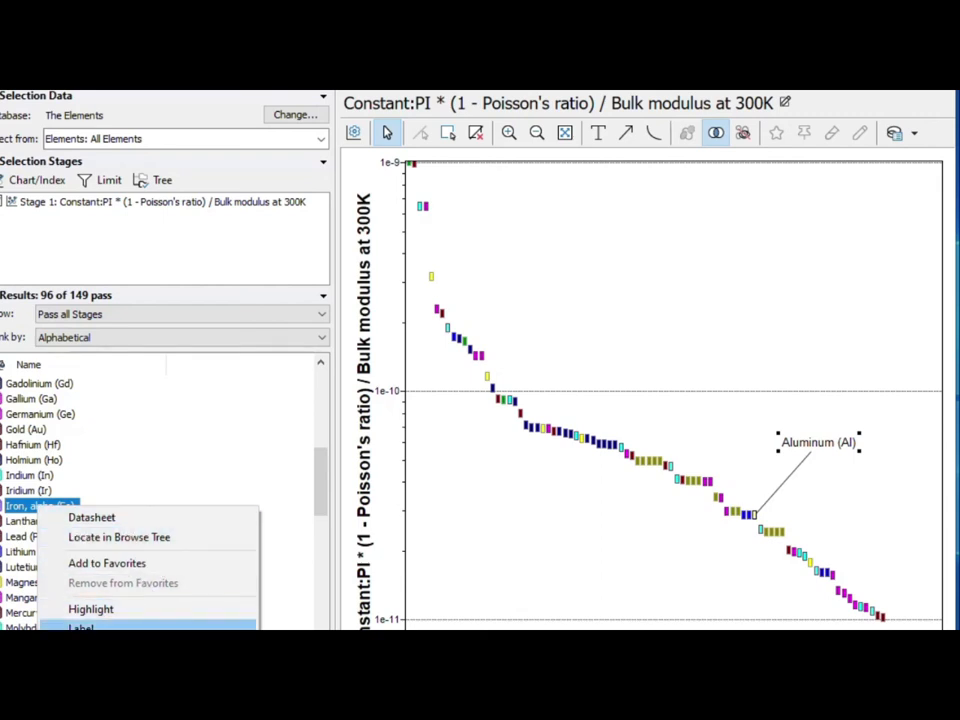
pyautogui.click(138, 612)
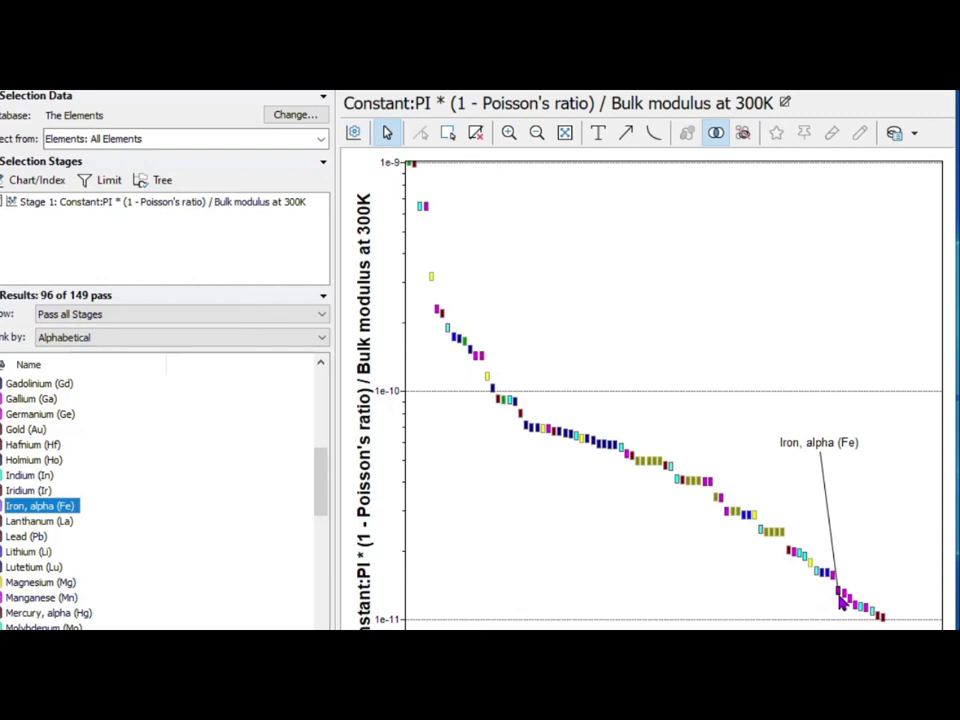
pyautogui.click(630, 586)
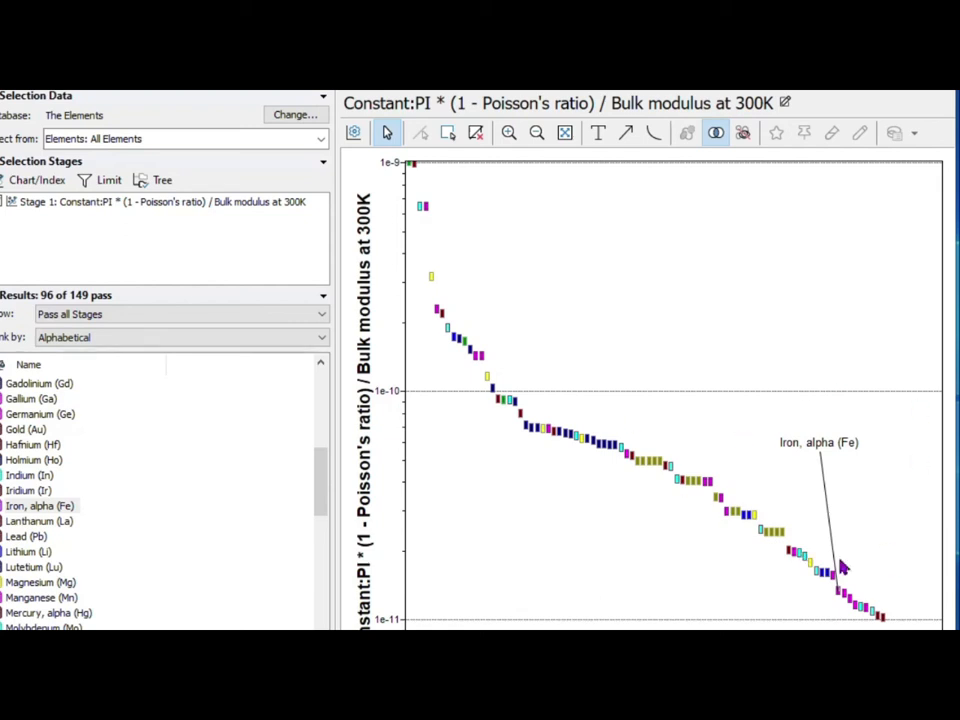
# Label Lead (Pb) from the results list and place its label below and to the left of its data point
pyautogui.rightClick(4, 540)
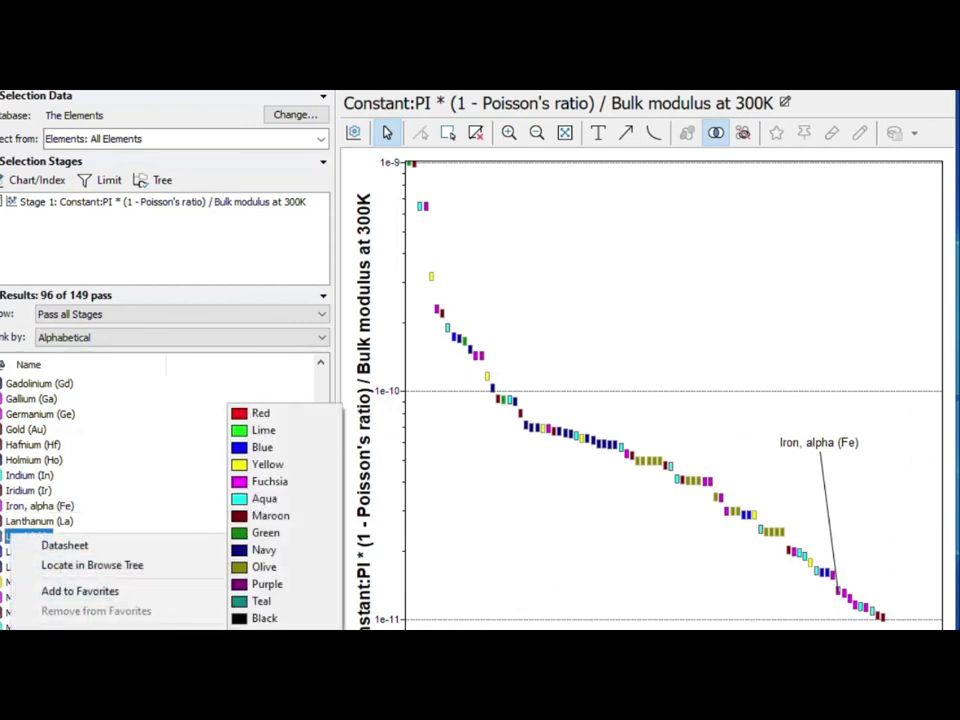
pyautogui.click(62, 638)
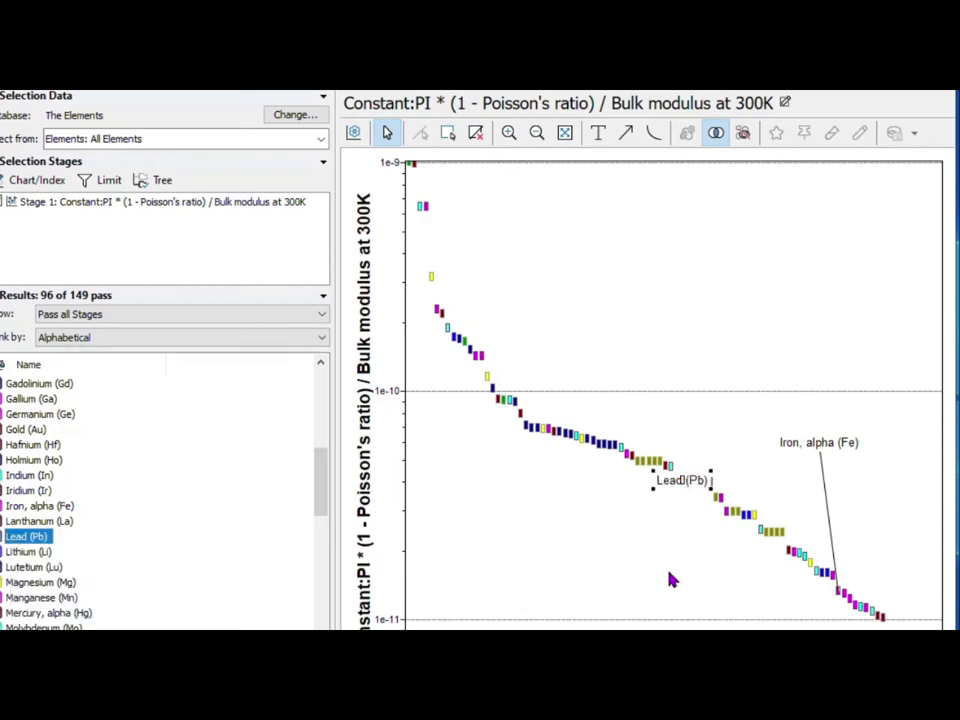
pyautogui.moveTo(683, 480); pyautogui.dragTo(508, 531)
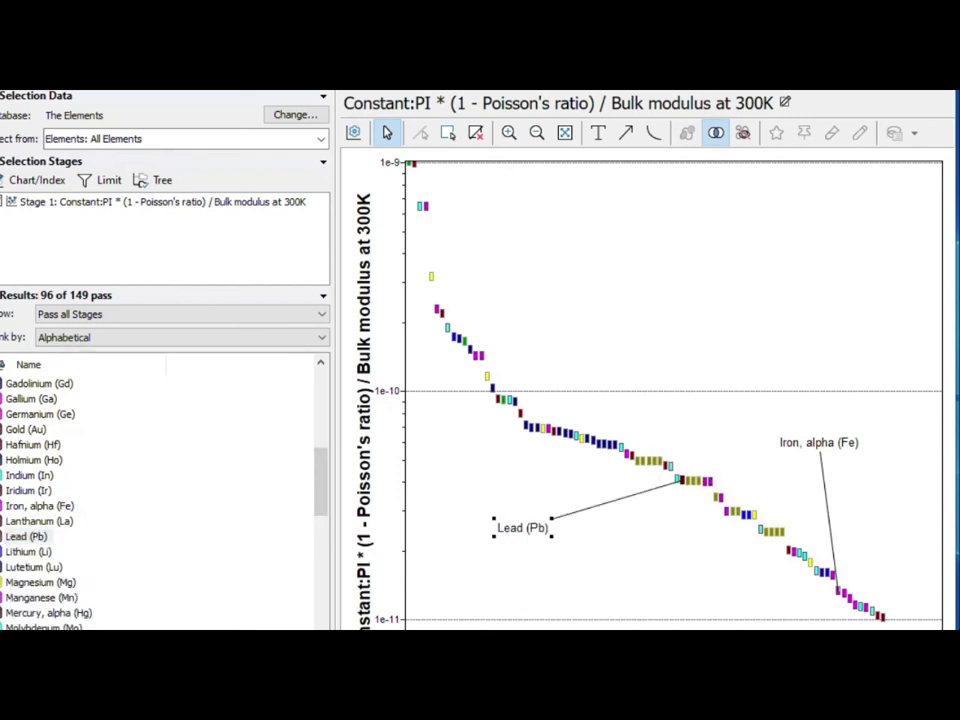
pyautogui.click(512, 359)
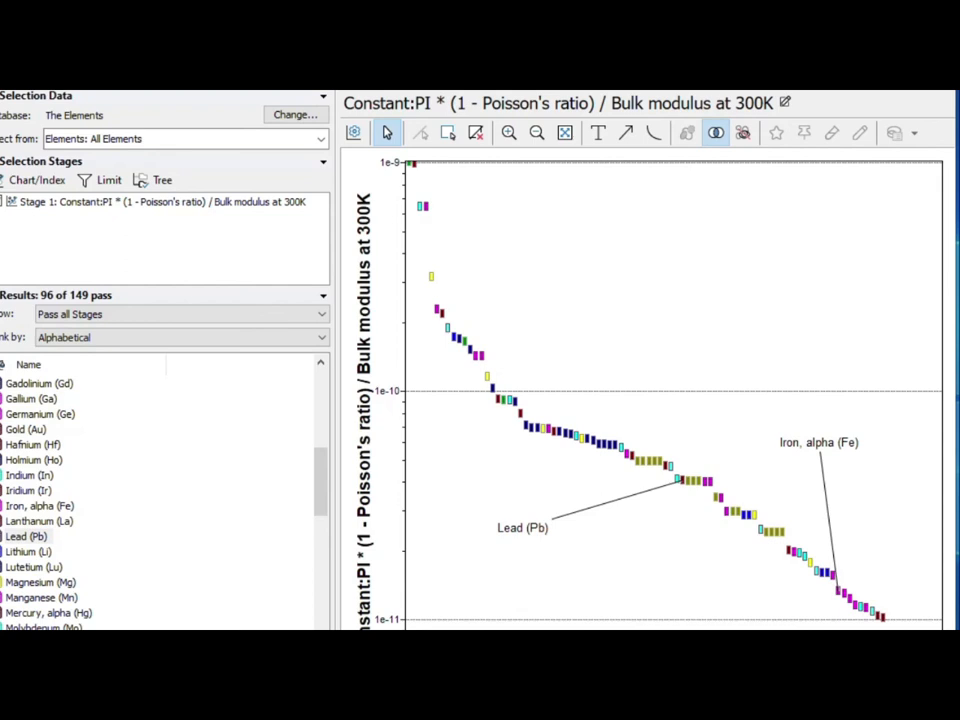